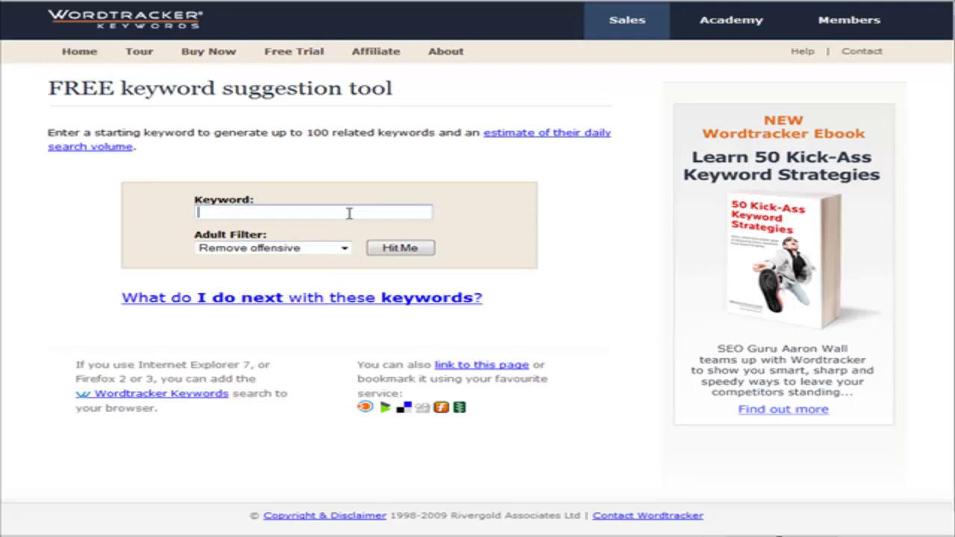
- Generate related keyword suggestions for the starting keyword "weight loss"
{"action": "type", "text": "weight loss"}
{"action": "left_click", "coordinate": [423, 253]}
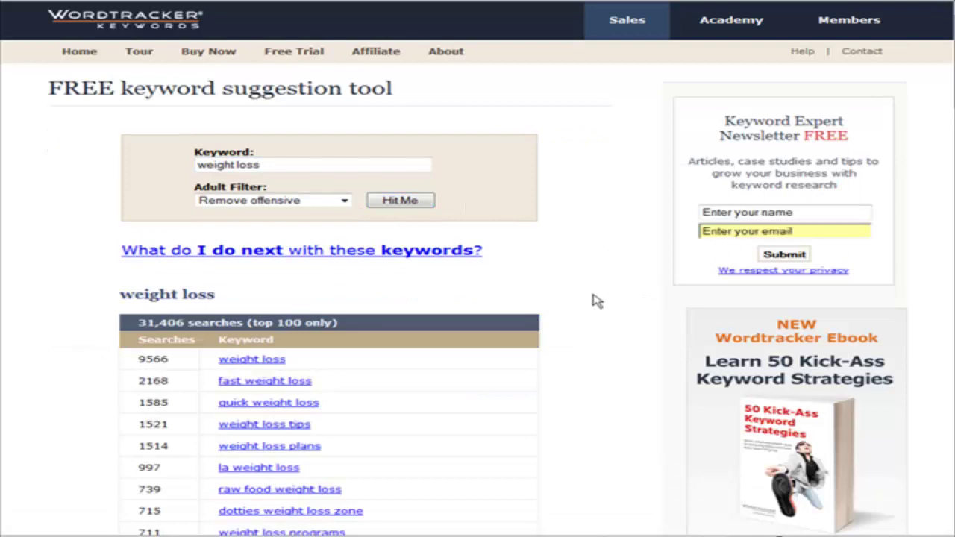
- Examine the related weight loss keywords and their search counts for a specific multi-word phrase
{"action": "scroll", "coordinate": [543, 290], "scroll_direction": "down", "scroll_amount": 3}
{"action": "scroll", "coordinate": [574, 302], "scroll_direction": "down", "scroll_amount": 4}
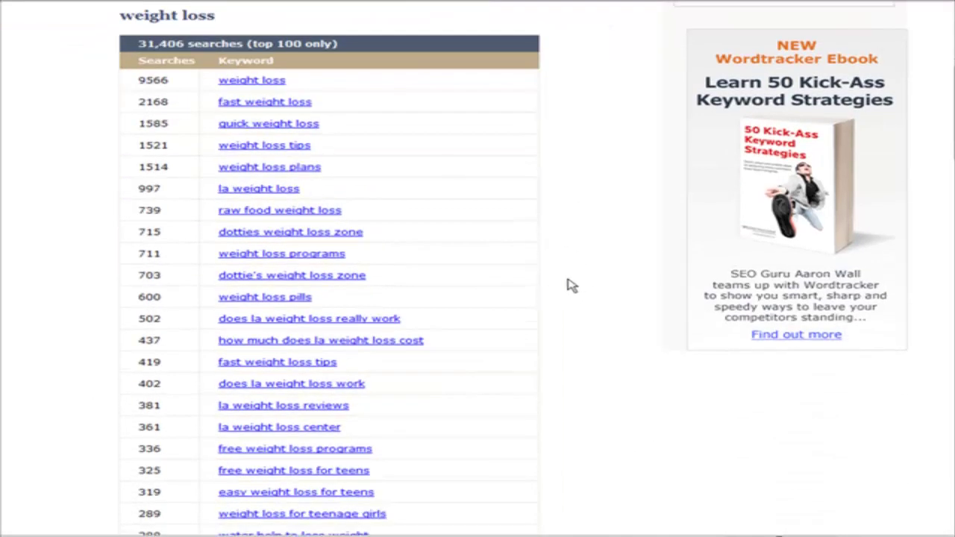
{"action": "scroll", "coordinate": [567, 290], "scroll_direction": "down", "scroll_amount": 2}
{"action": "scroll", "coordinate": [567, 289], "scroll_direction": "down", "scroll_amount": 1}
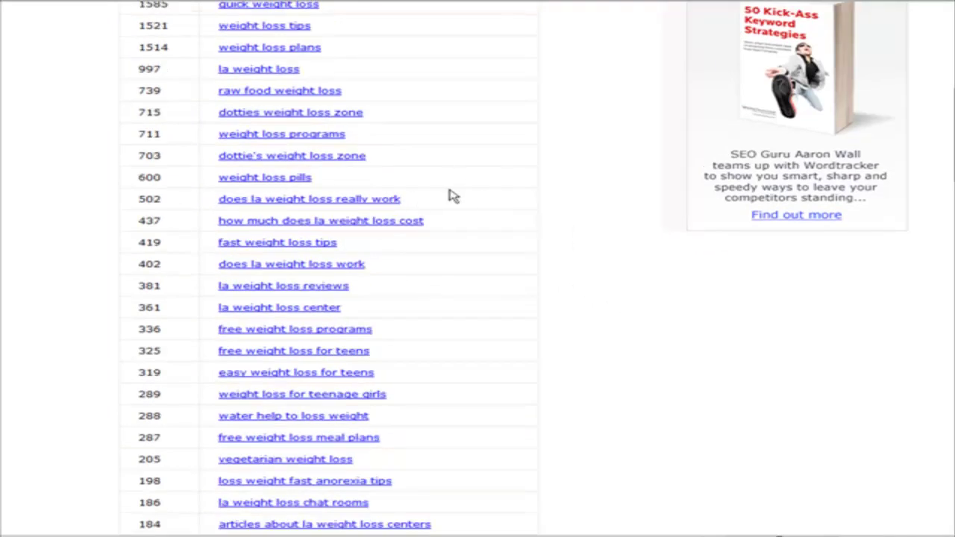
{"action": "scroll", "coordinate": [495, 215], "scroll_direction": "down", "scroll_amount": 1}
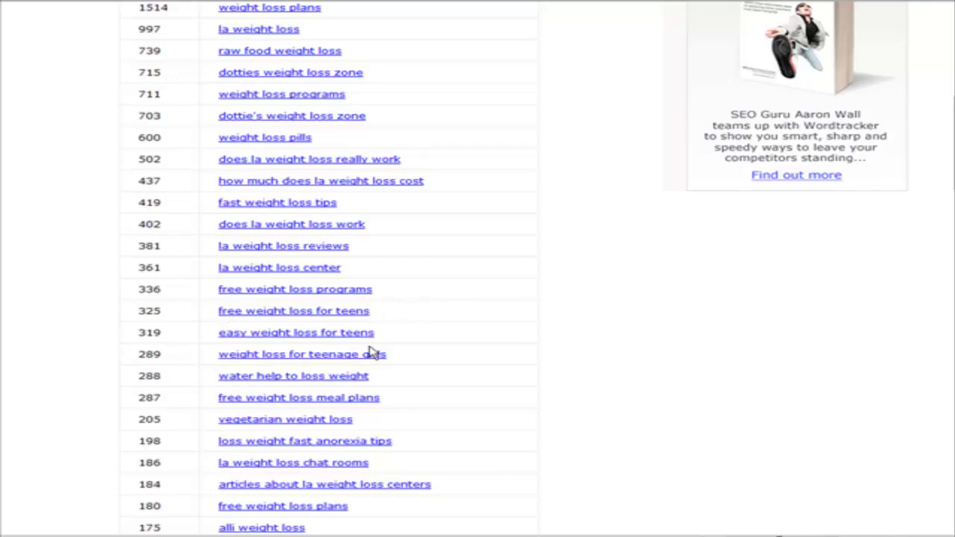
{"action": "scroll", "coordinate": [444, 357], "scroll_direction": "down", "scroll_amount": 1}
{"action": "scroll", "coordinate": [156, 314], "scroll_direction": "up", "scroll_amount": 5}
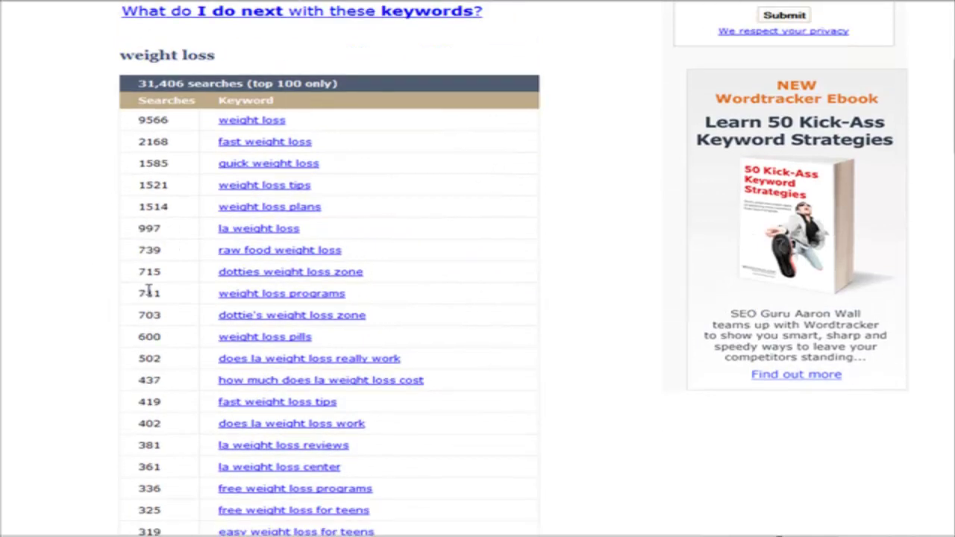
{"action": "scroll", "coordinate": [149, 290], "scroll_direction": "down", "scroll_amount": 1}
{"action": "scroll", "coordinate": [157, 292], "scroll_direction": "down", "scroll_amount": 5}
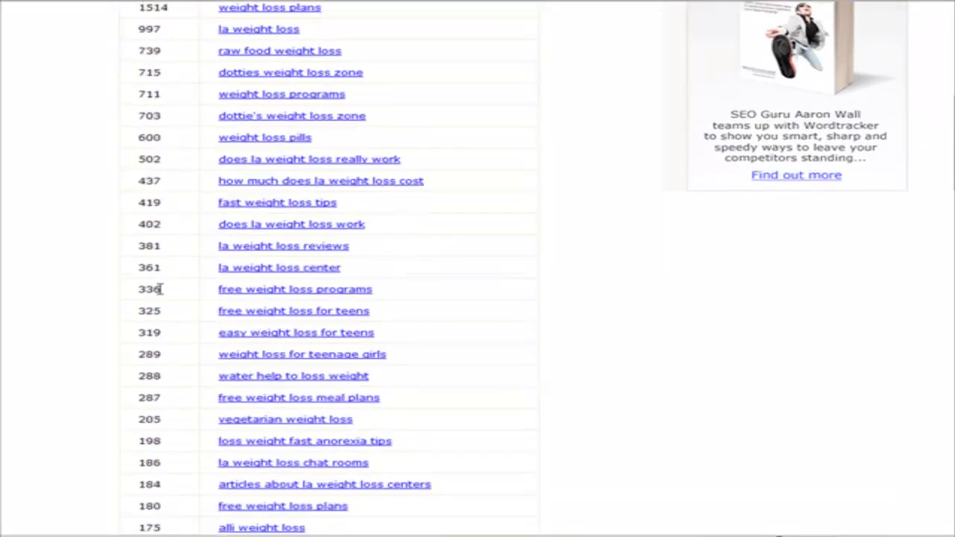
{"action": "scroll", "coordinate": [168, 252], "scroll_direction": "down", "scroll_amount": 2}
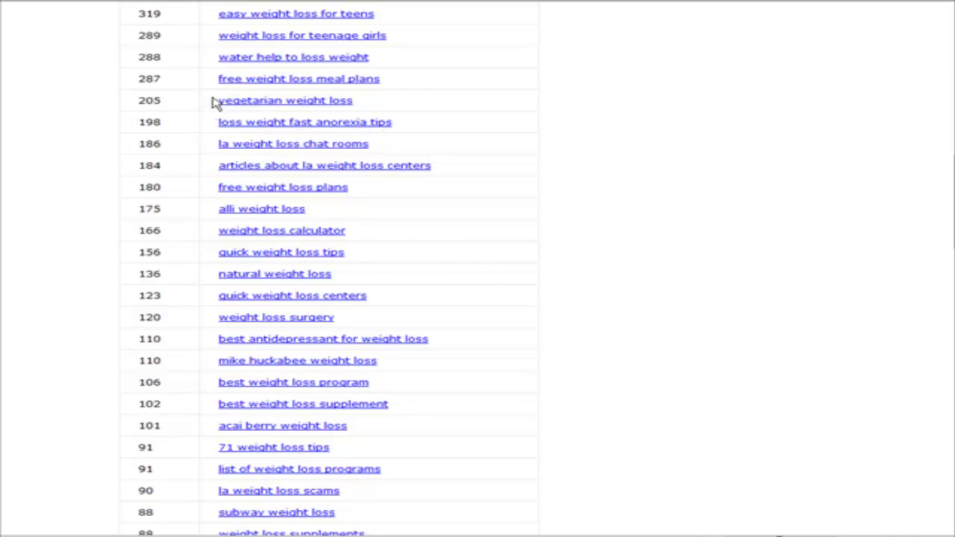
- Copy the keyword phrase "free weight loss meal plans" from the suggestions list
{"action": "left_click_drag", "start_coordinate": [208, 89], "coordinate": [436, 93]}
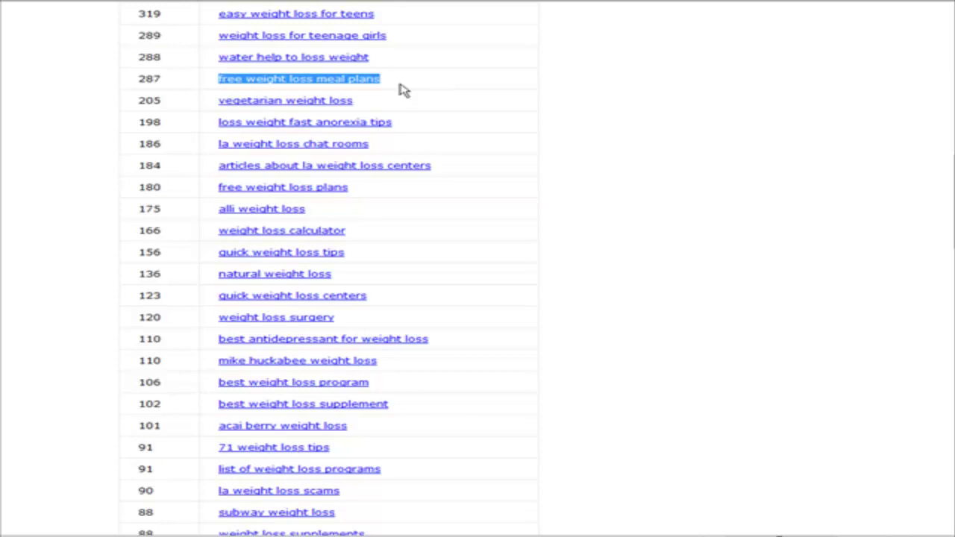
{"action": "right_click", "coordinate": [381, 81]}
{"action": "left_click", "coordinate": [428, 90]}
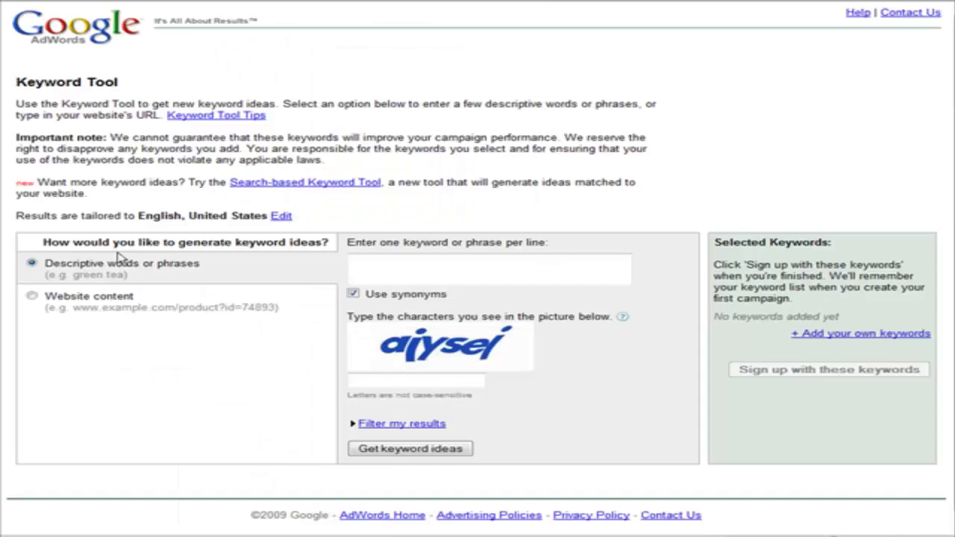
- In the Google AdWords Keyword Tool, paste "free weight loss meal plans", enter the captcha characters and get keyword ideas
{"action": "scroll", "coordinate": [264, 264], "scroll_direction": "down", "scroll_amount": 1}
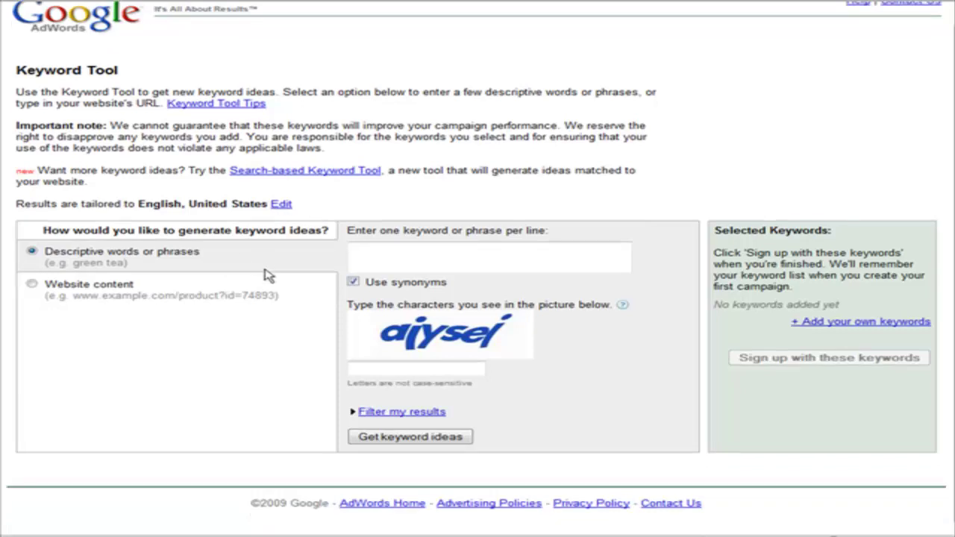
{"action": "left_click", "coordinate": [373, 256]}
{"action": "key", "text": "ctrl+v"}
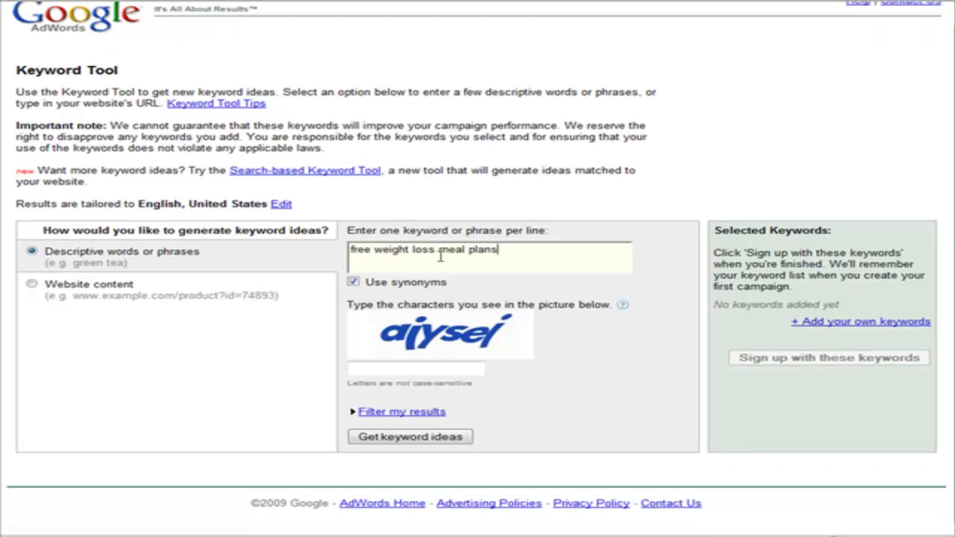
{"action": "left_click", "coordinate": [395, 366]}
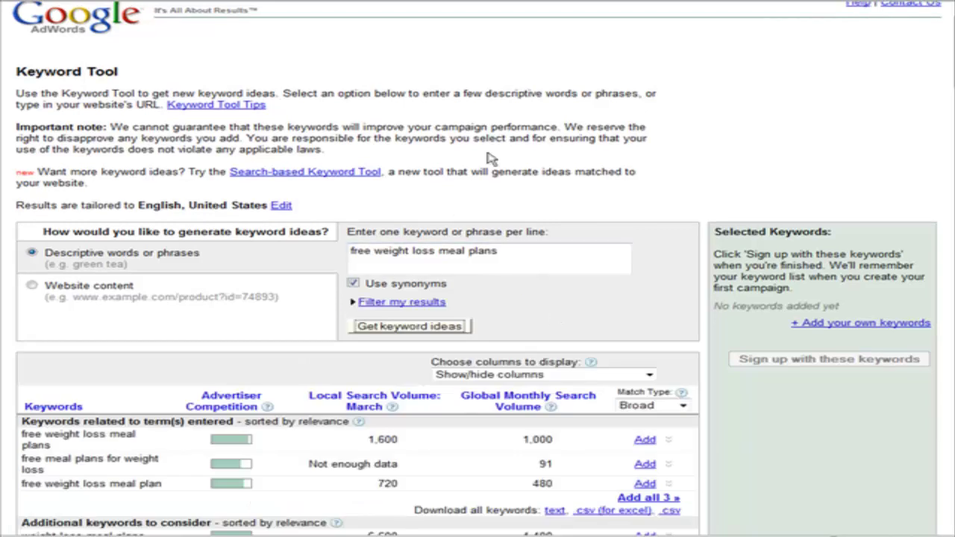
- Check the search volumes and advertiser competition level of "free weight loss meal plans" in the keyword results
{"action": "scroll", "coordinate": [556, 313], "scroll_direction": "down", "scroll_amount": 4}
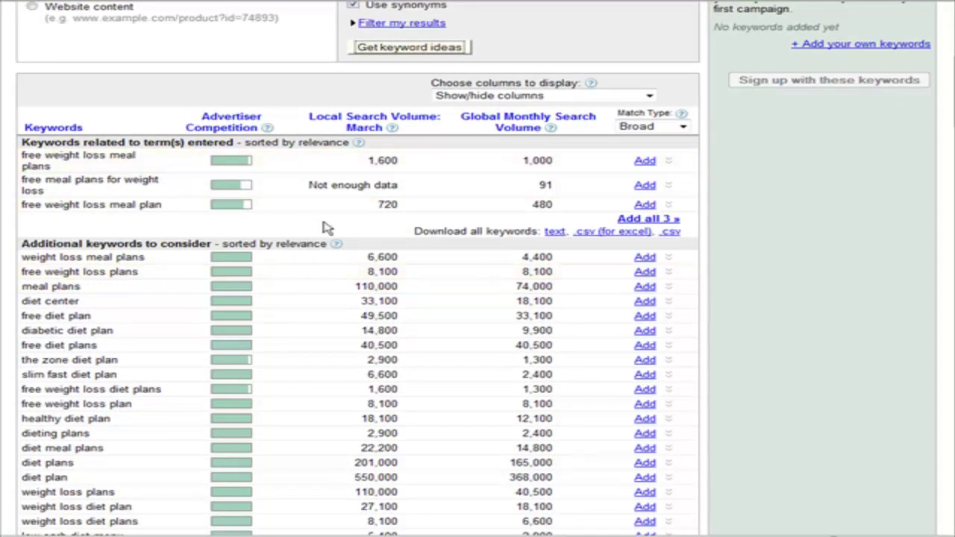
{"action": "scroll", "coordinate": [340, 291], "scroll_direction": "down", "scroll_amount": 2}
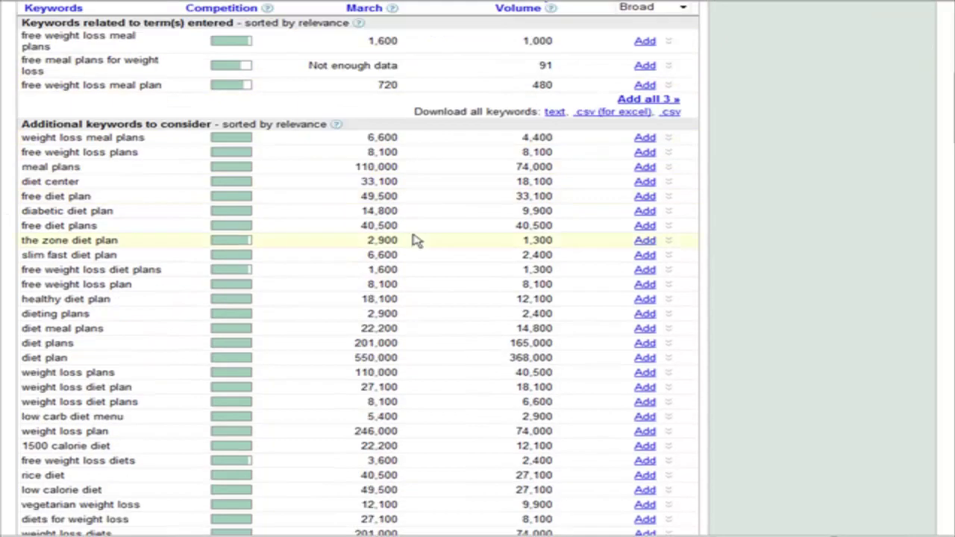
{"action": "scroll", "coordinate": [316, 320], "scroll_direction": "up", "scroll_amount": 2}
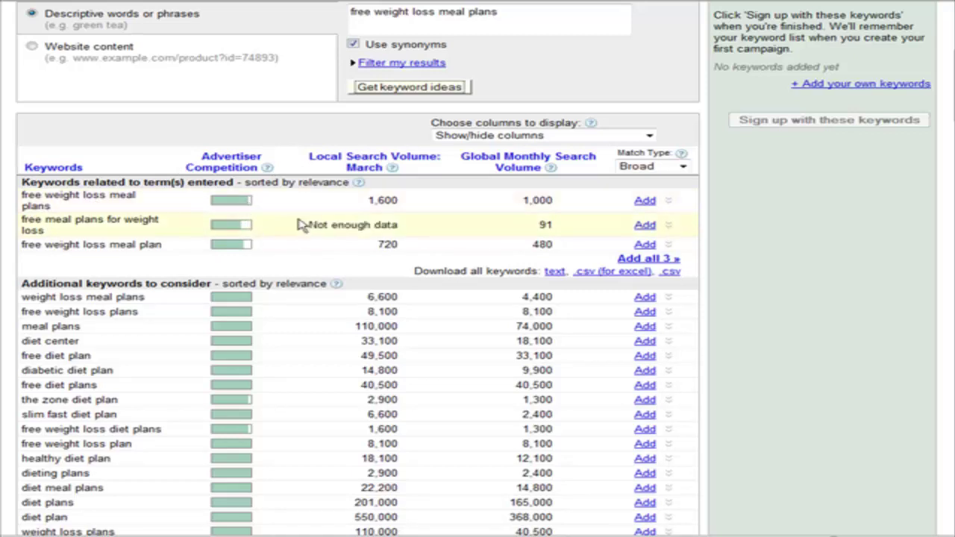
{"action": "mouse_move", "coordinate": [223, 206]}
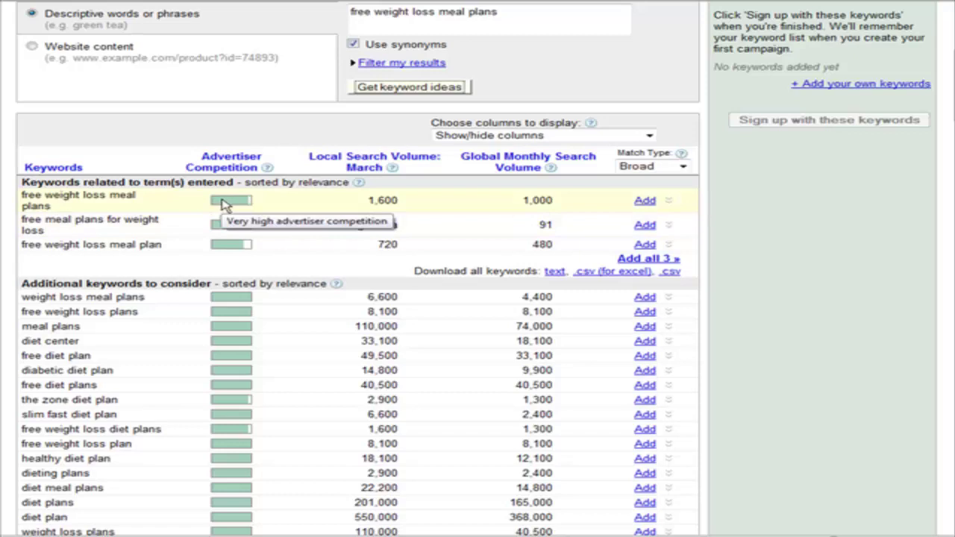
- Examine the whole list of additional keywords for phrases with lower advertiser competition, comparing their search volumes
{"action": "scroll", "coordinate": [309, 300], "scroll_direction": "down", "scroll_amount": 5}
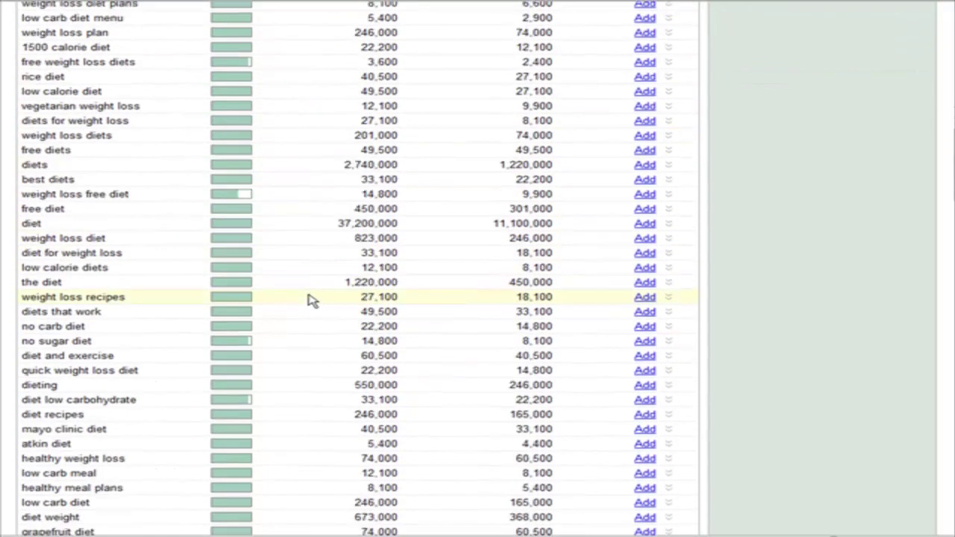
{"action": "scroll", "coordinate": [312, 300], "scroll_direction": "down", "scroll_amount": 6}
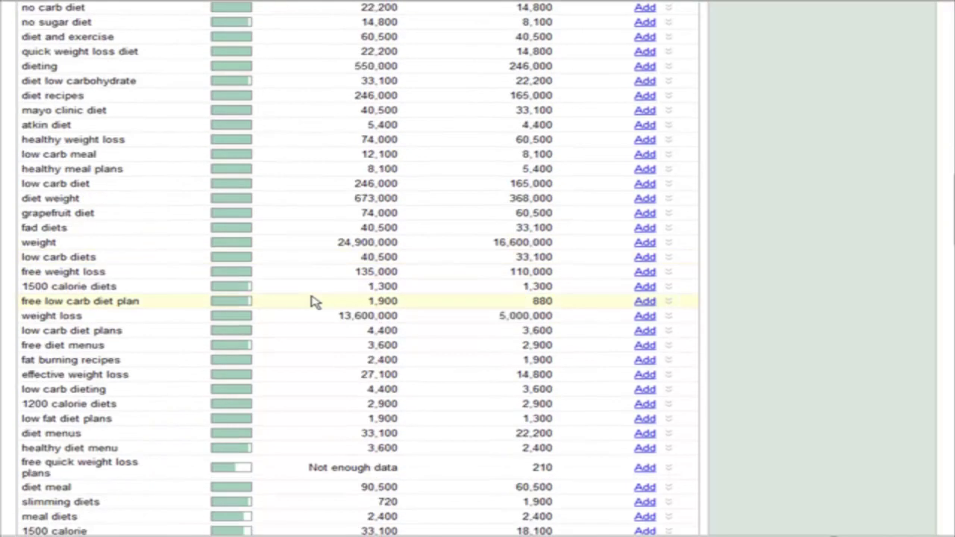
{"action": "scroll", "coordinate": [311, 299], "scroll_direction": "down", "scroll_amount": 6}
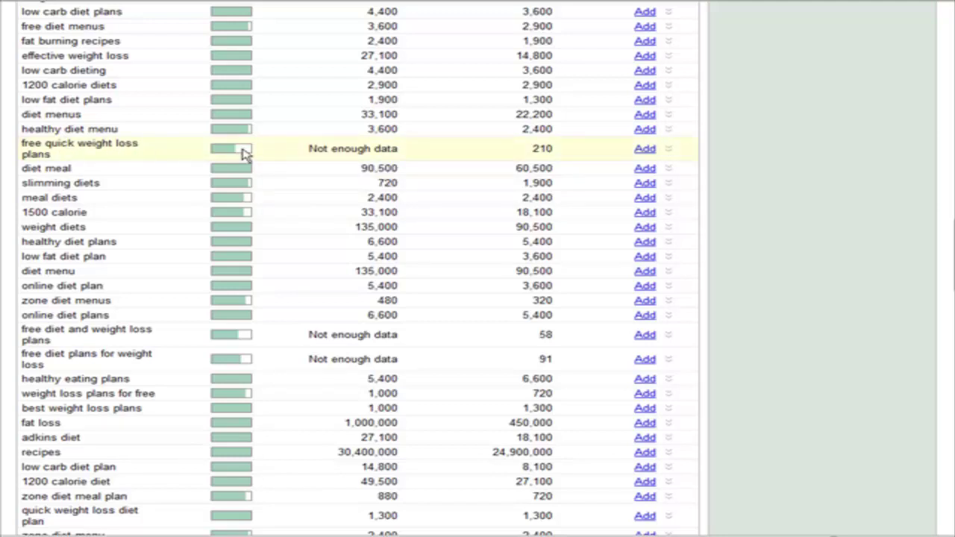
{"action": "scroll", "coordinate": [298, 187], "scroll_direction": "down", "scroll_amount": 4}
{"action": "scroll", "coordinate": [299, 191], "scroll_direction": "down", "scroll_amount": 3}
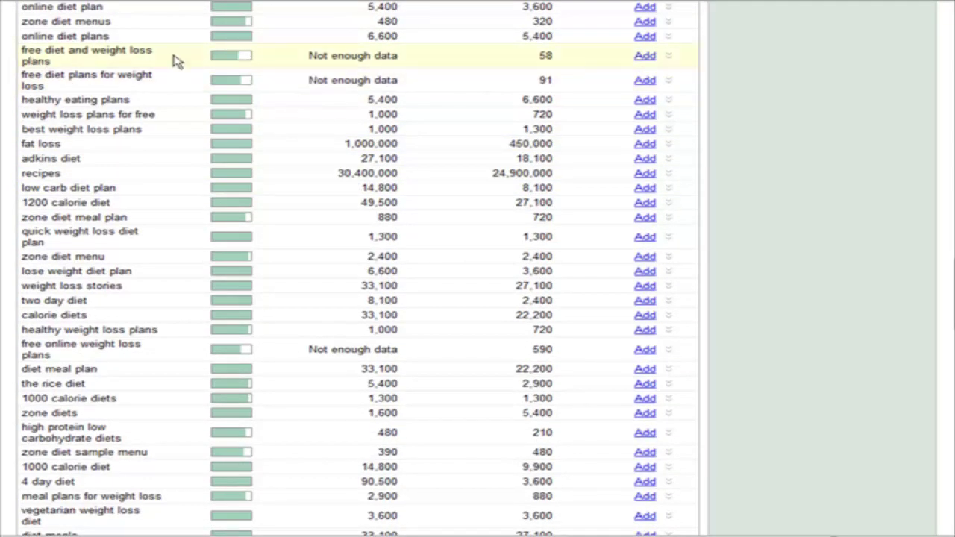
{"action": "scroll", "coordinate": [261, 142], "scroll_direction": "down", "scroll_amount": 3}
{"action": "scroll", "coordinate": [253, 108], "scroll_direction": "down", "scroll_amount": 7}
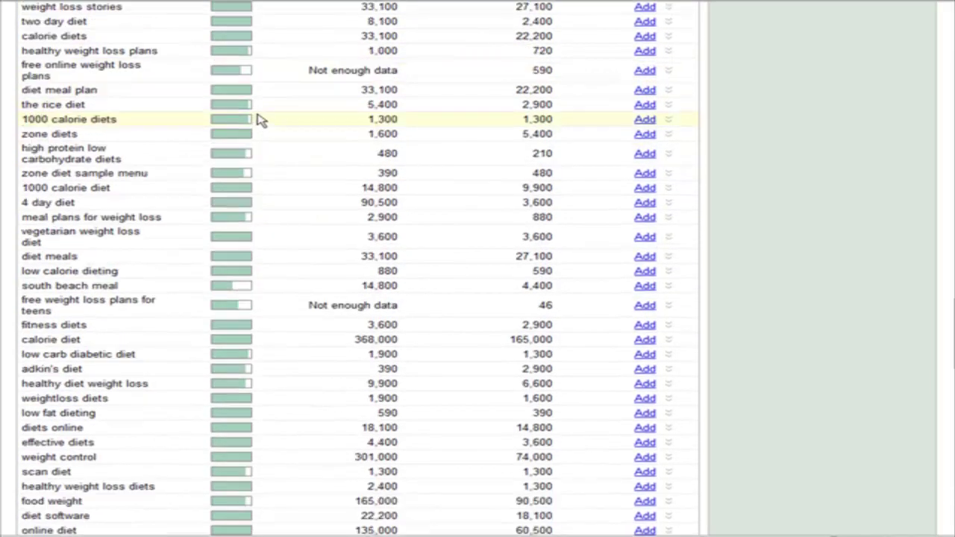
{"action": "scroll", "coordinate": [259, 123], "scroll_direction": "down", "scroll_amount": 2}
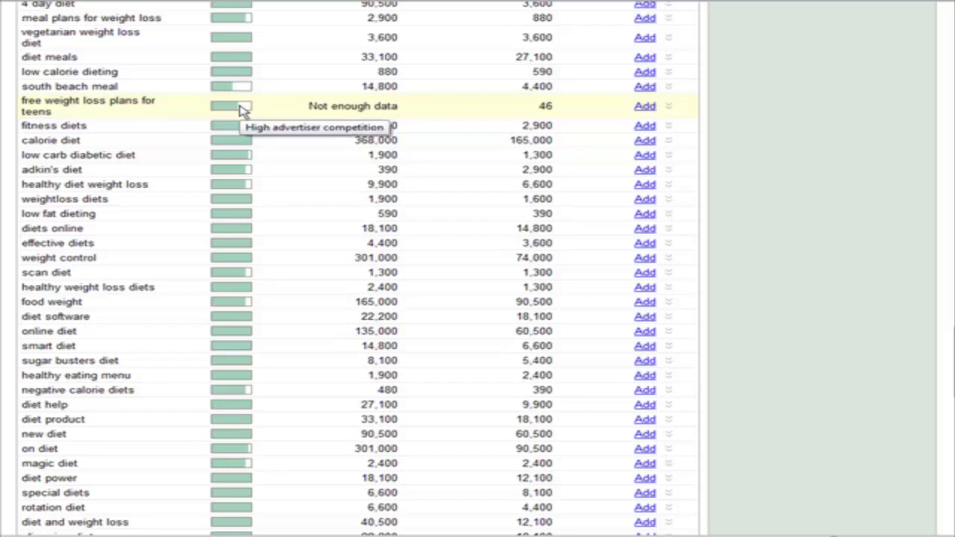
{"action": "scroll", "coordinate": [292, 182], "scroll_direction": "down", "scroll_amount": 5}
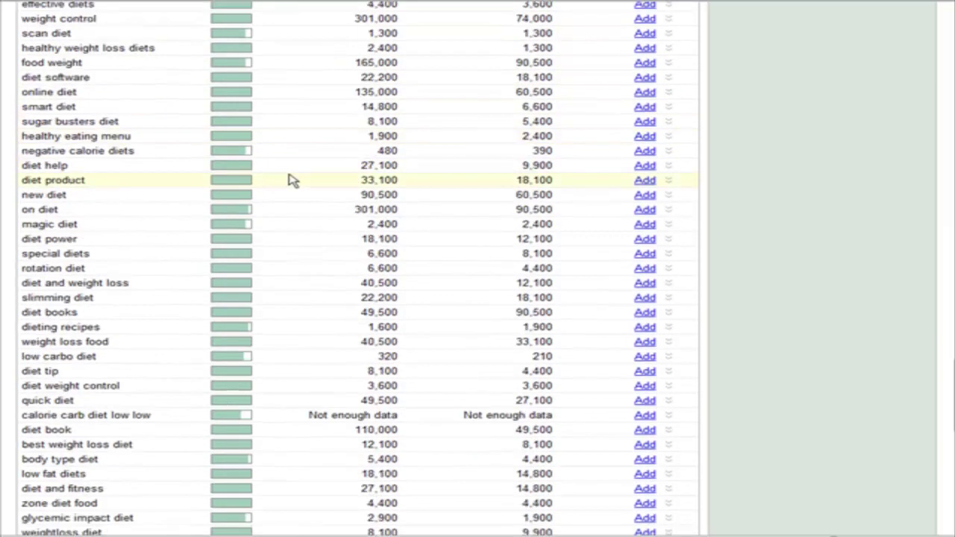
{"action": "scroll", "coordinate": [291, 182], "scroll_direction": "down", "scroll_amount": 10}
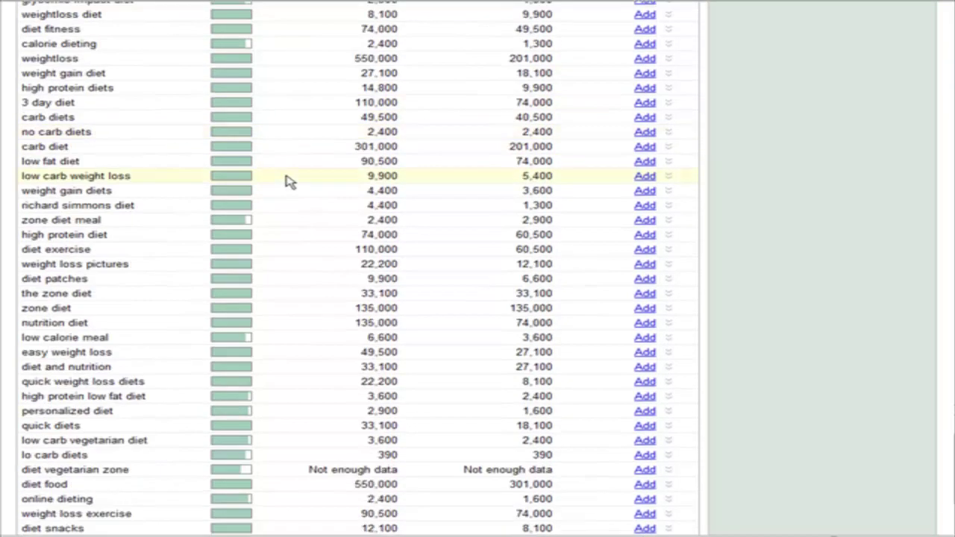
{"action": "scroll", "coordinate": [289, 182], "scroll_direction": "up", "scroll_amount": 1}
{"action": "scroll", "coordinate": [292, 185], "scroll_direction": "down", "scroll_amount": 3}
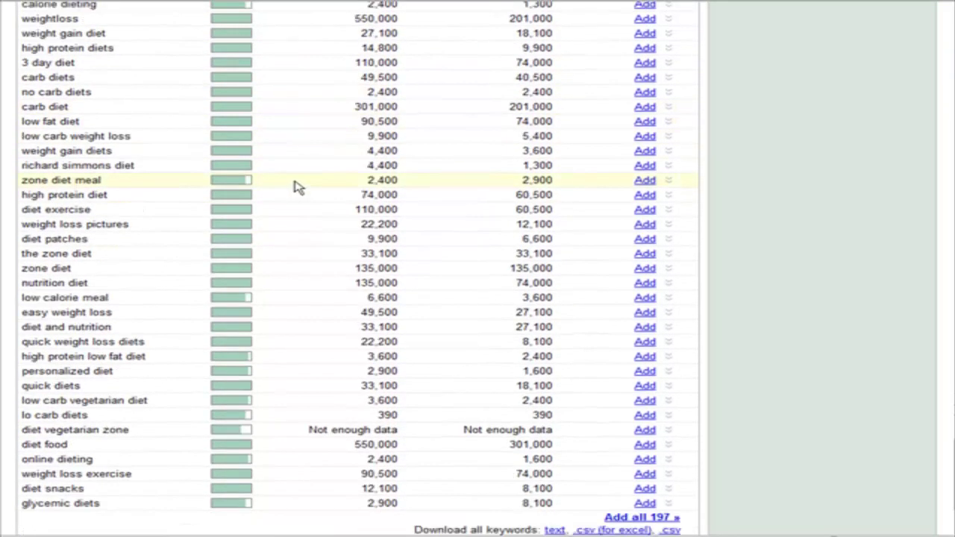
{"action": "scroll", "coordinate": [295, 187], "scroll_direction": "down", "scroll_amount": 2}
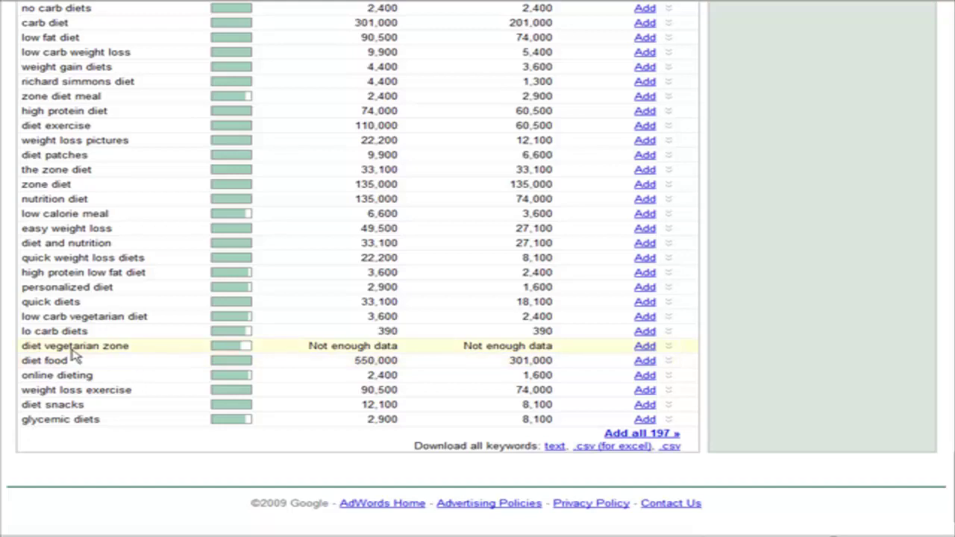
{"action": "scroll", "coordinate": [293, 368], "scroll_direction": "up", "scroll_amount": 10}
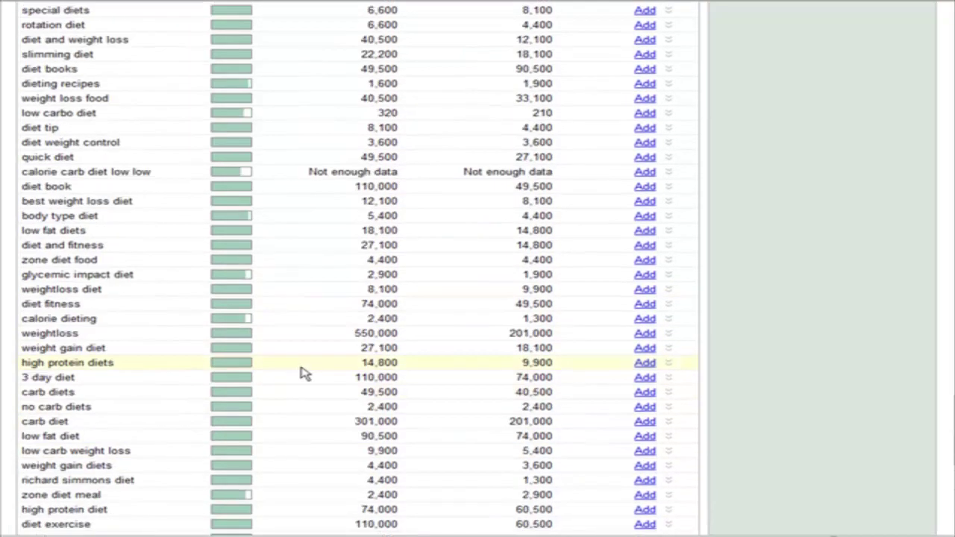
{"action": "scroll", "coordinate": [310, 373], "scroll_direction": "up", "scroll_amount": 20}
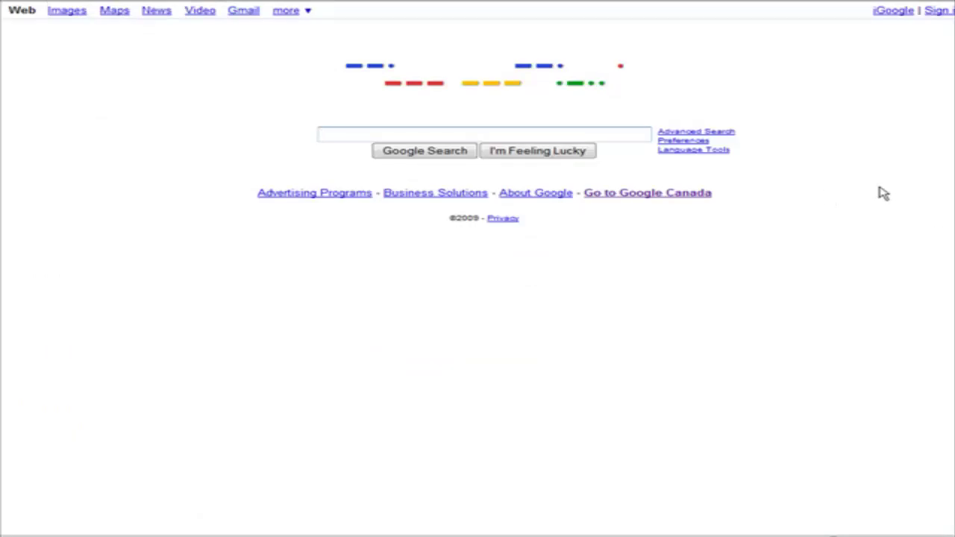
- Switch to Google Search, search for the exact quoted phrase "free weight loss meal plans" and highlight the number of results
{"action": "key", "text": "ctrl+v"}
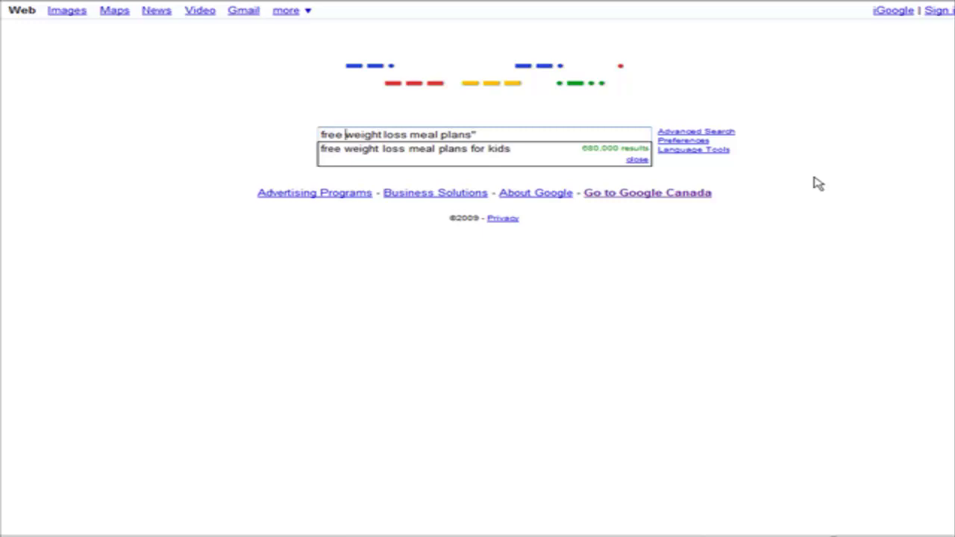
{"action": "type", "text": "\""}
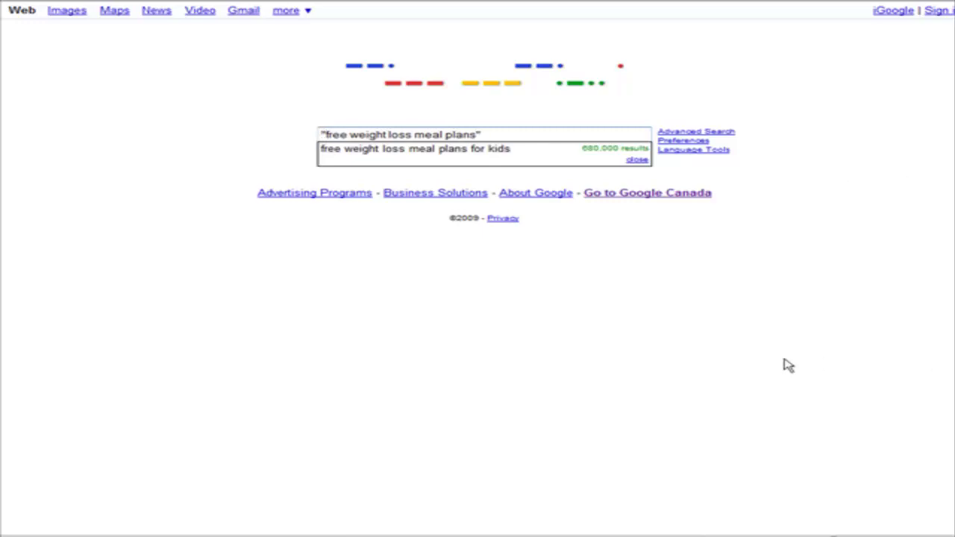
{"action": "left_click", "coordinate": [750, 355]}
{"action": "left_click", "coordinate": [429, 157]}
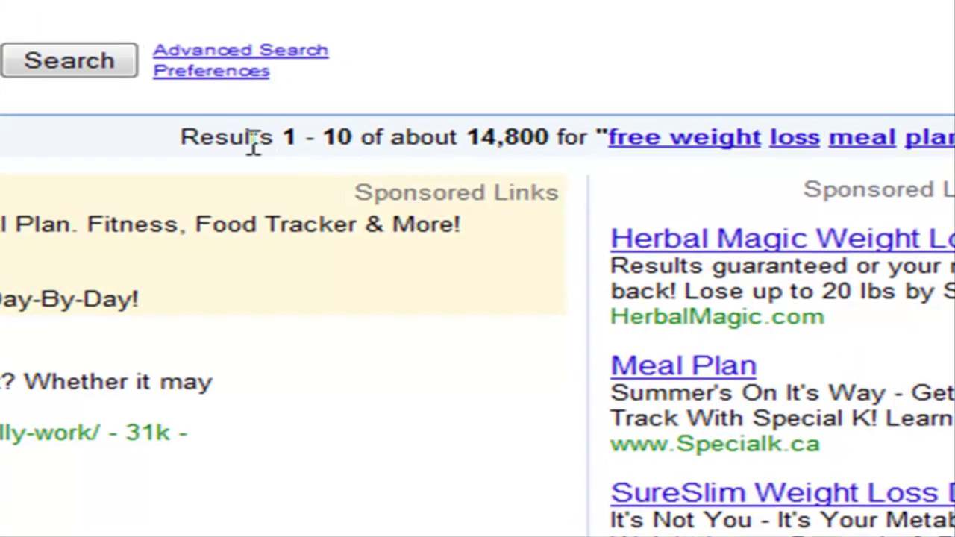
{"action": "left_click_drag", "start_coordinate": [465, 135], "coordinate": [551, 136]}
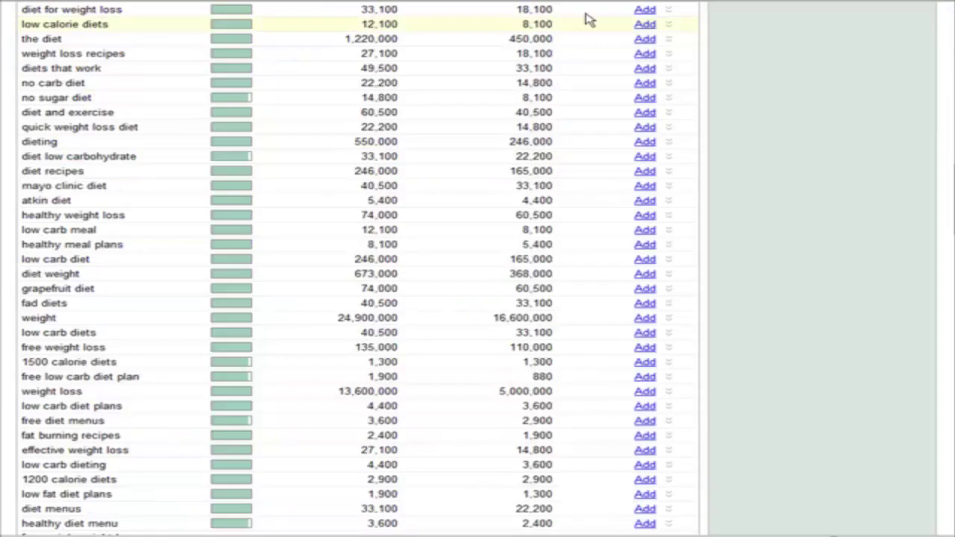
- Return to the AdWords Keyword Tool results and review the competition bars of the additional keywords again
{"action": "scroll", "coordinate": [272, 250], "scroll_direction": "down", "scroll_amount": 6}
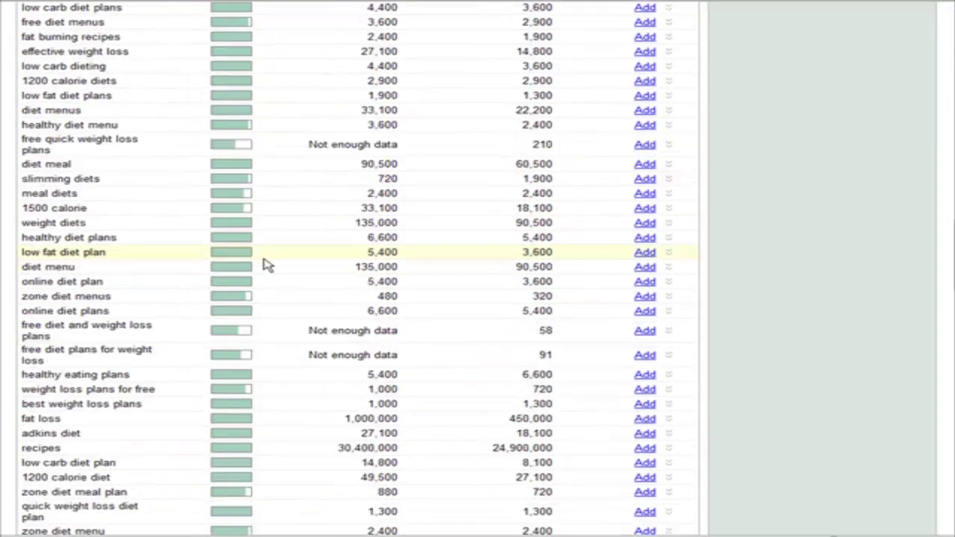
{"action": "scroll", "coordinate": [272, 264], "scroll_direction": "down", "scroll_amount": 1}
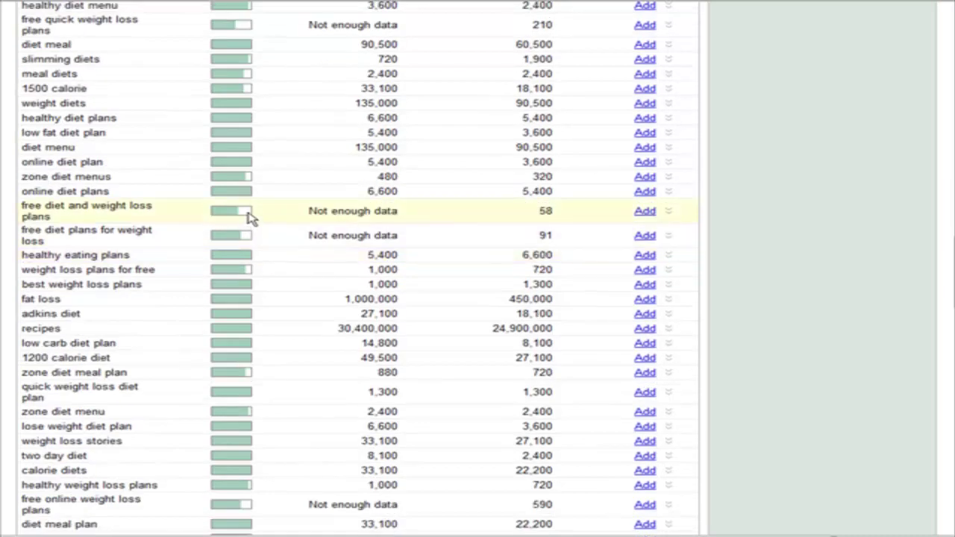
{"action": "scroll", "coordinate": [761, 306], "scroll_direction": "up", "scroll_amount": 4}
{"action": "scroll", "coordinate": [759, 306], "scroll_direction": "up", "scroll_amount": 5}
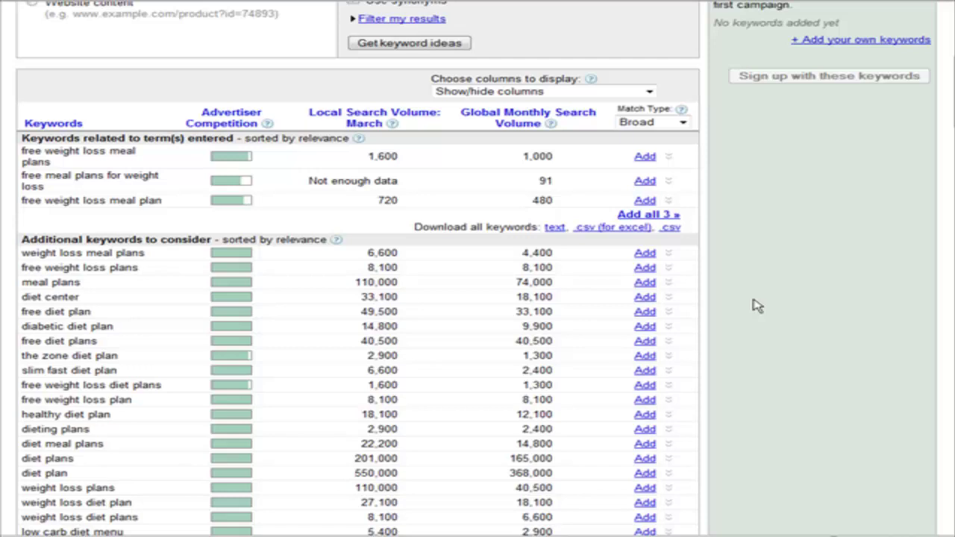